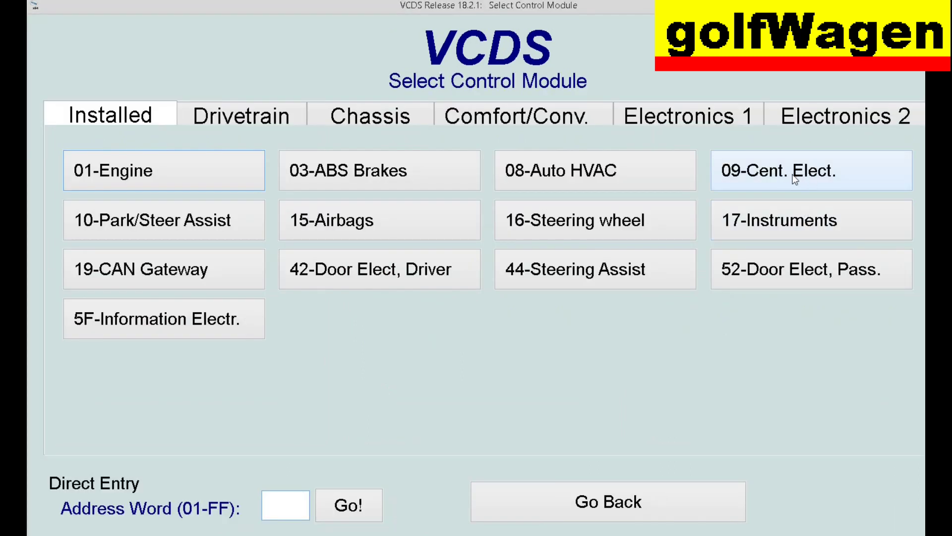
Step: Open 09-Cent. Elect., pass Security Access with the adaptation key, and enter Adaptation
left_click(794, 179)
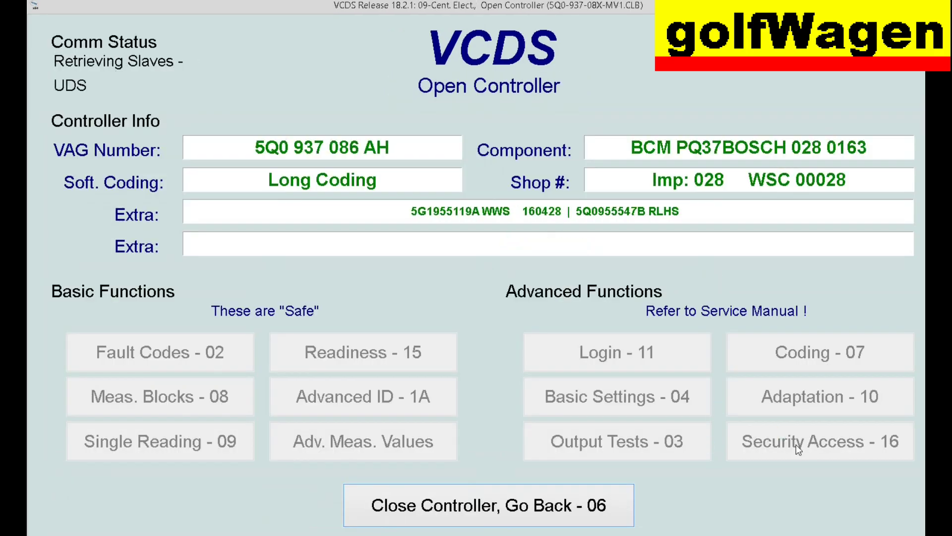
left_click(808, 447)
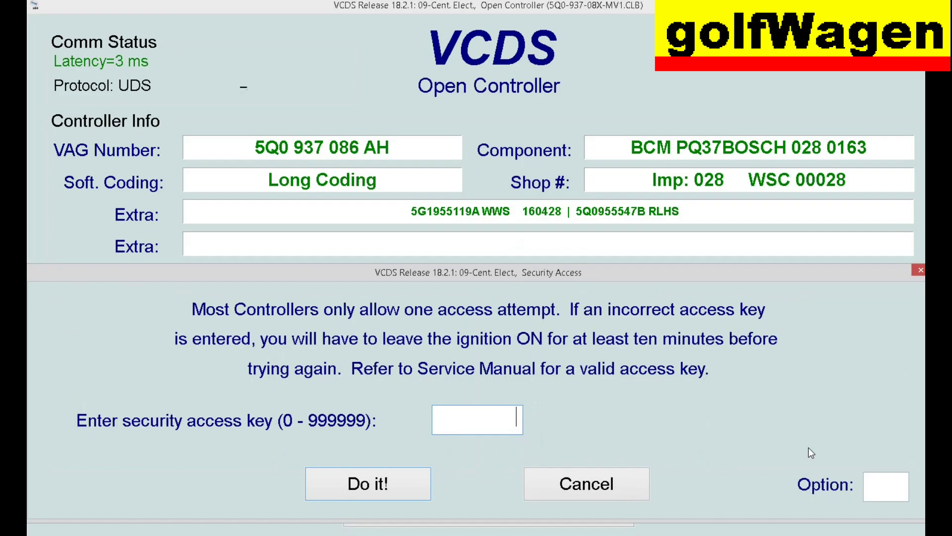
type("3")
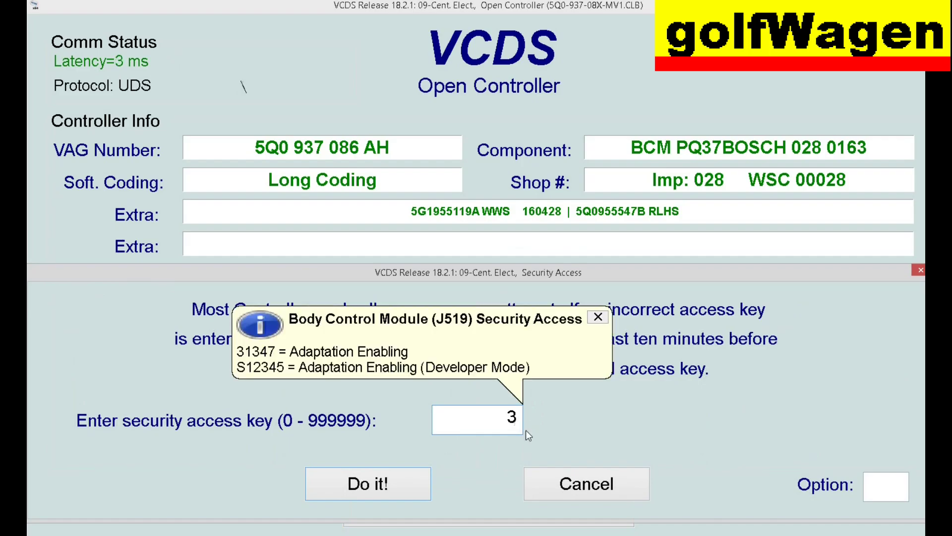
type("1347")
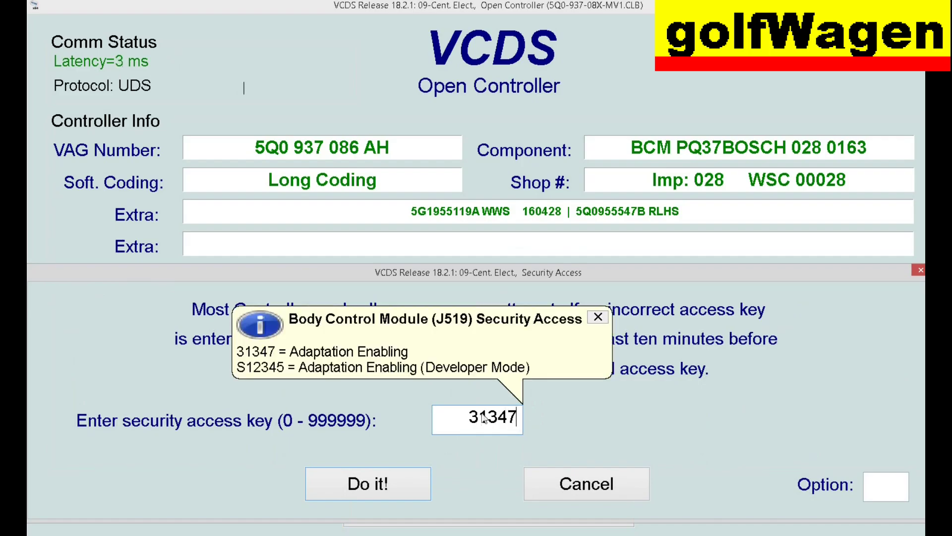
left_click(402, 480)
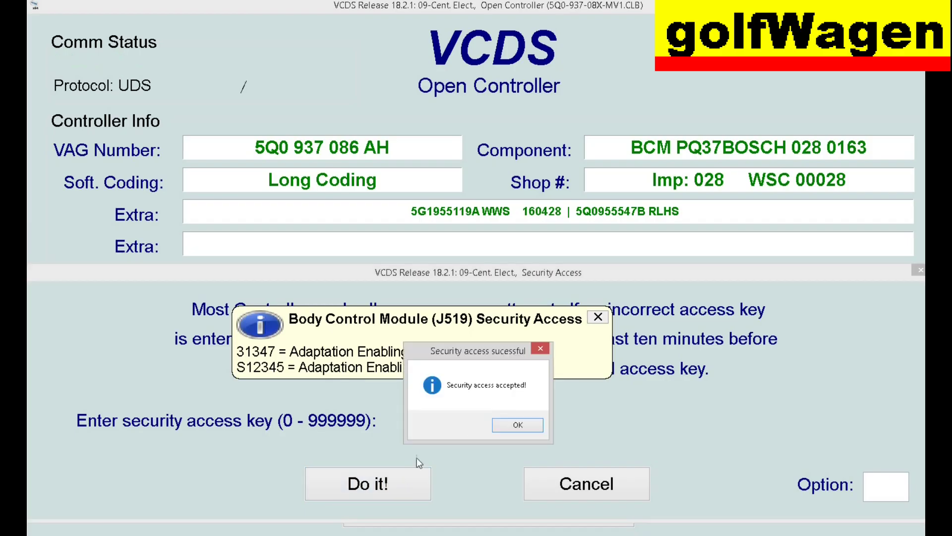
left_click(514, 425)
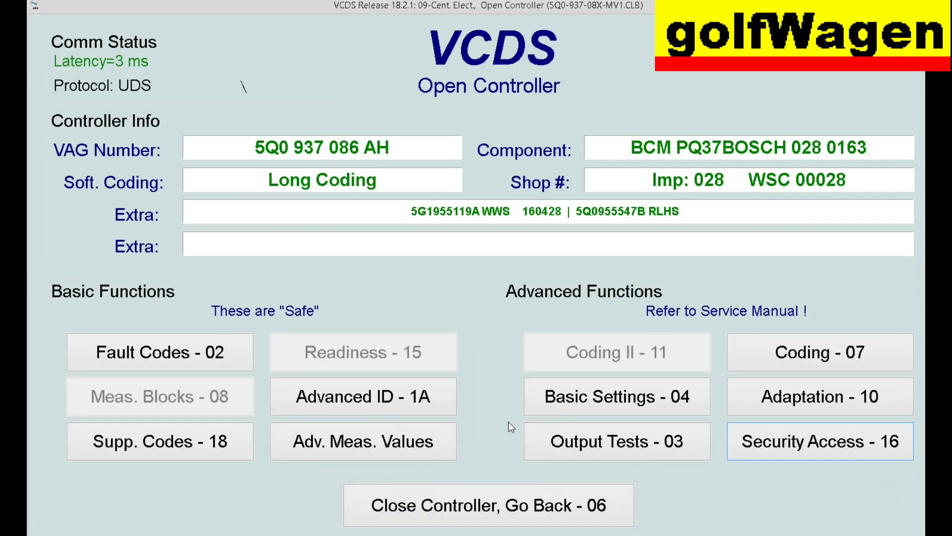
left_click(820, 398)
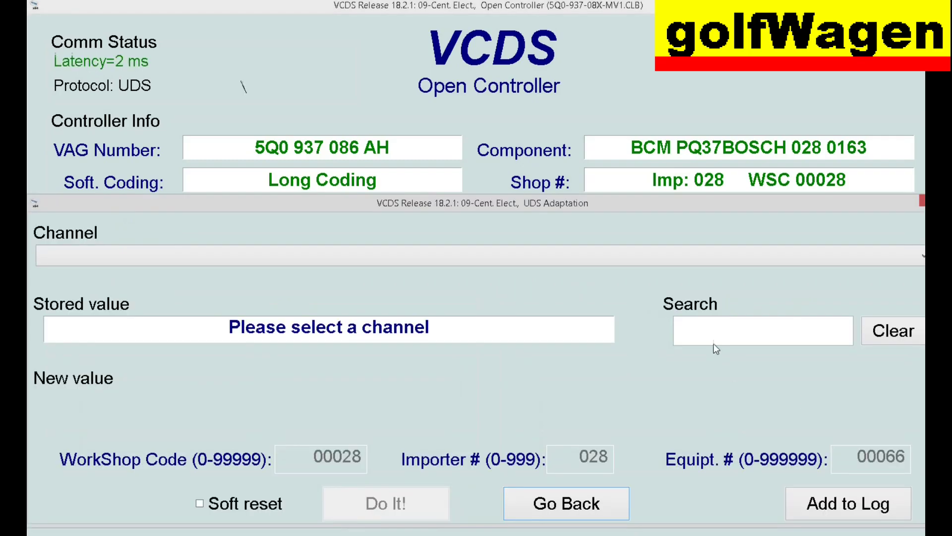
left_click(708, 330)
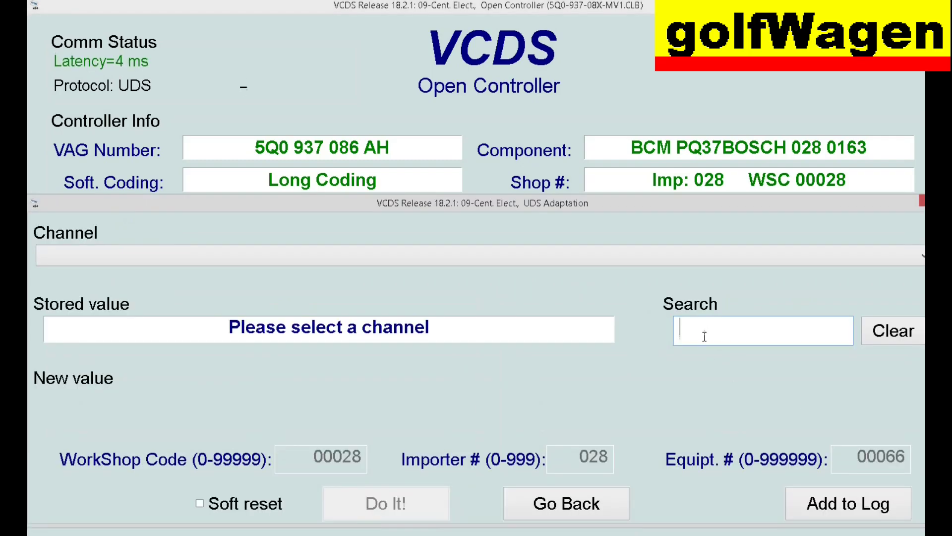
Step: Filter channels by 'hlc10' and select the HLC10 Lichtfunktion C 23 channel
type("hlc10")
left_click(547, 263)
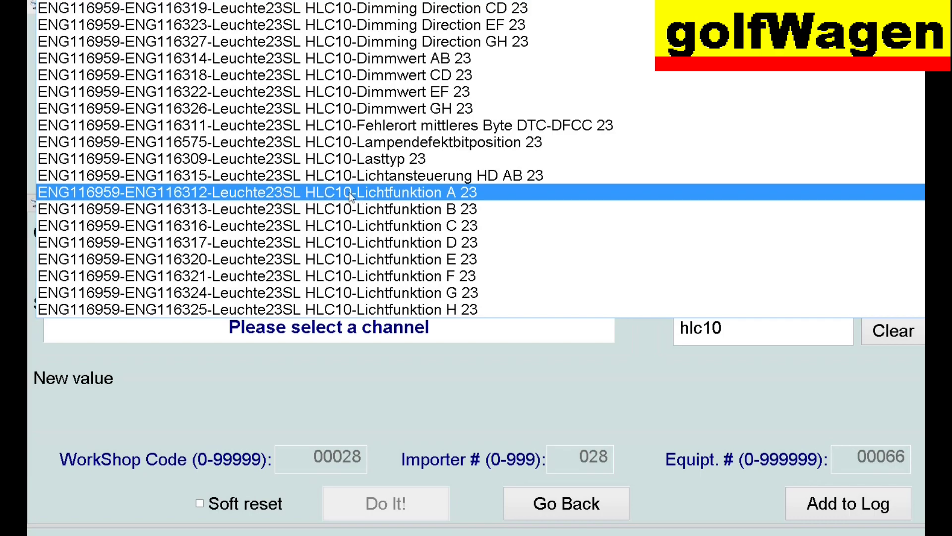
left_click(432, 192)
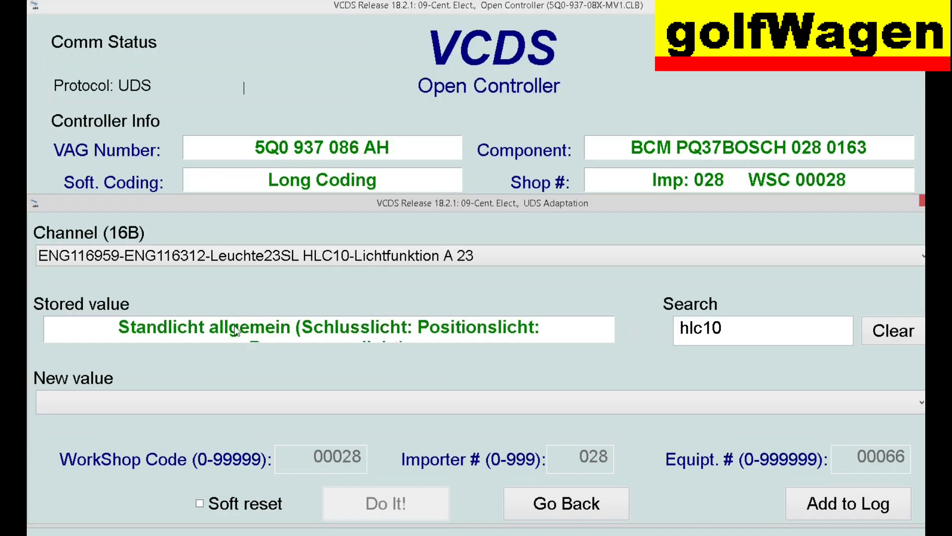
left_click(410, 265)
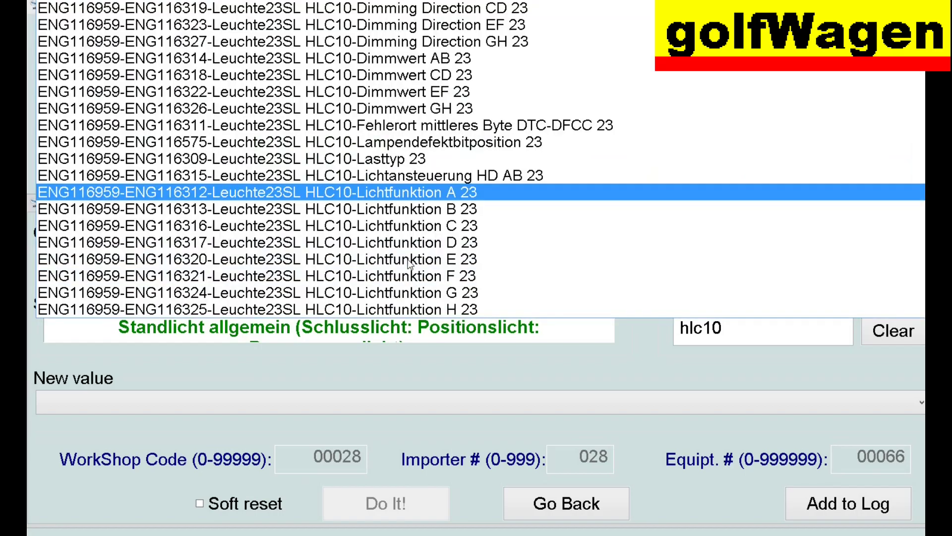
left_click(447, 213)
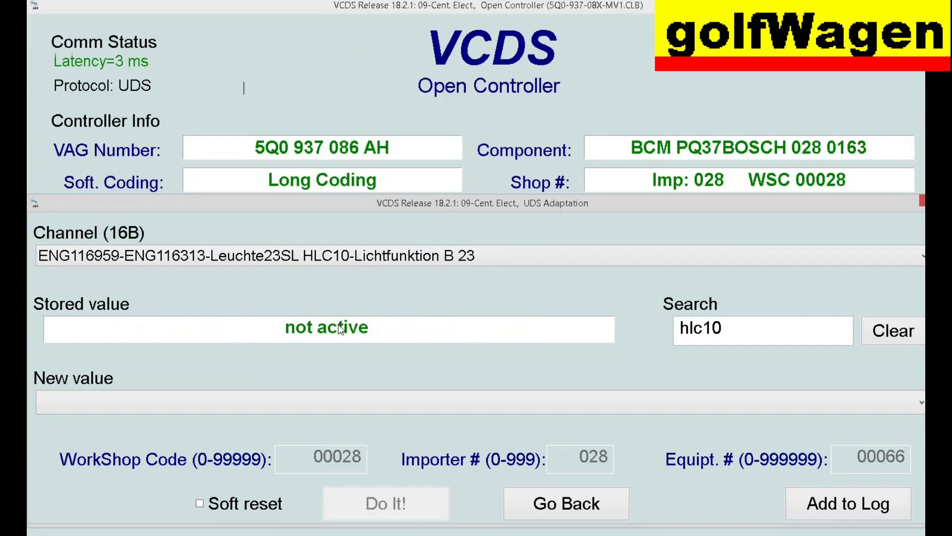
left_click(454, 259)
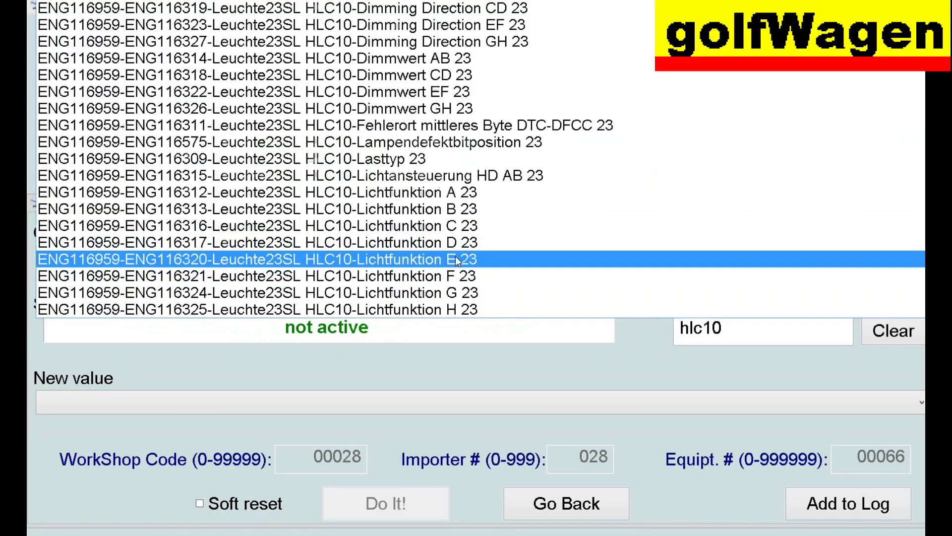
left_click(451, 230)
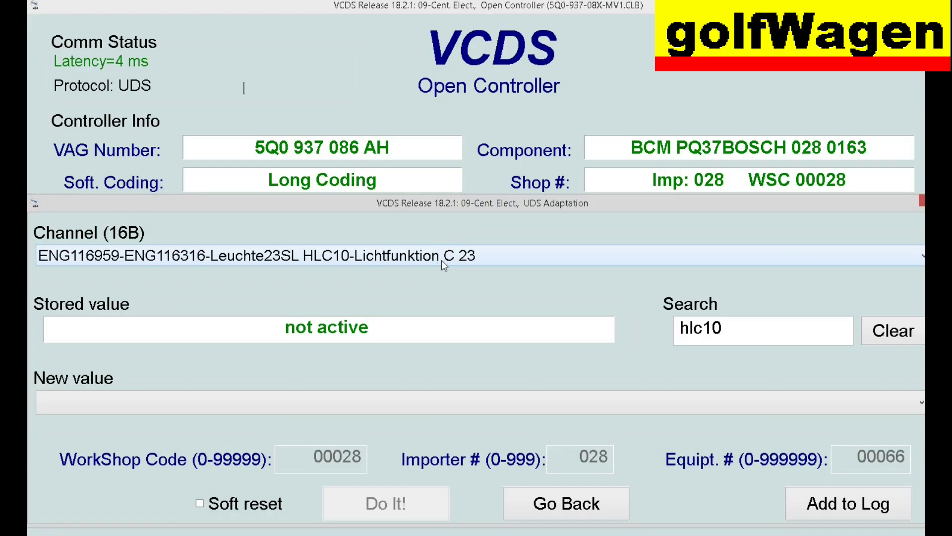
Step: Save Brake light as its new value in place of not active
left_click(352, 404)
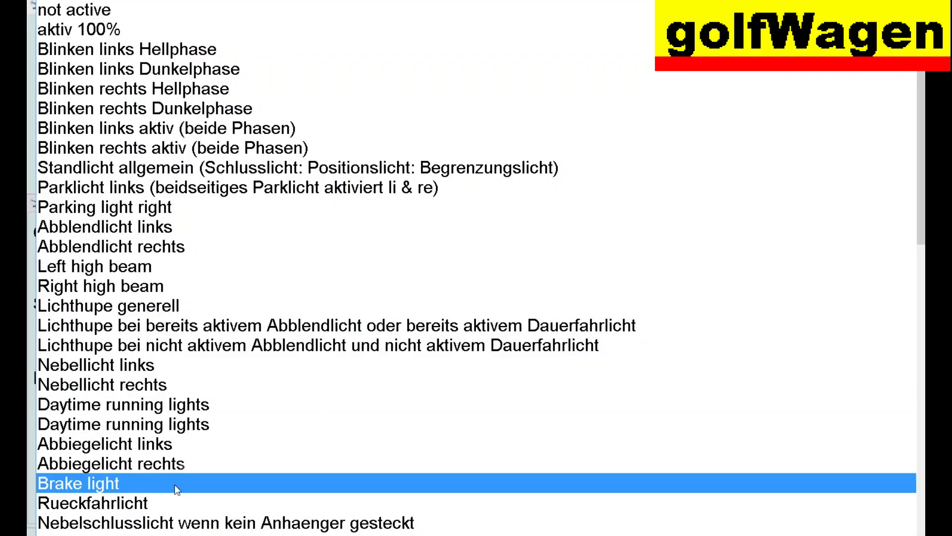
left_click(96, 487)
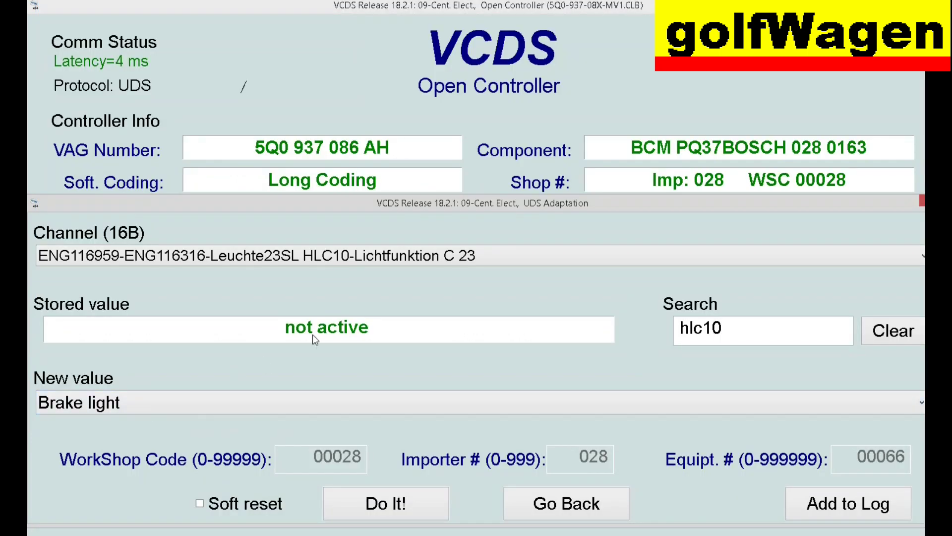
left_click(398, 509)
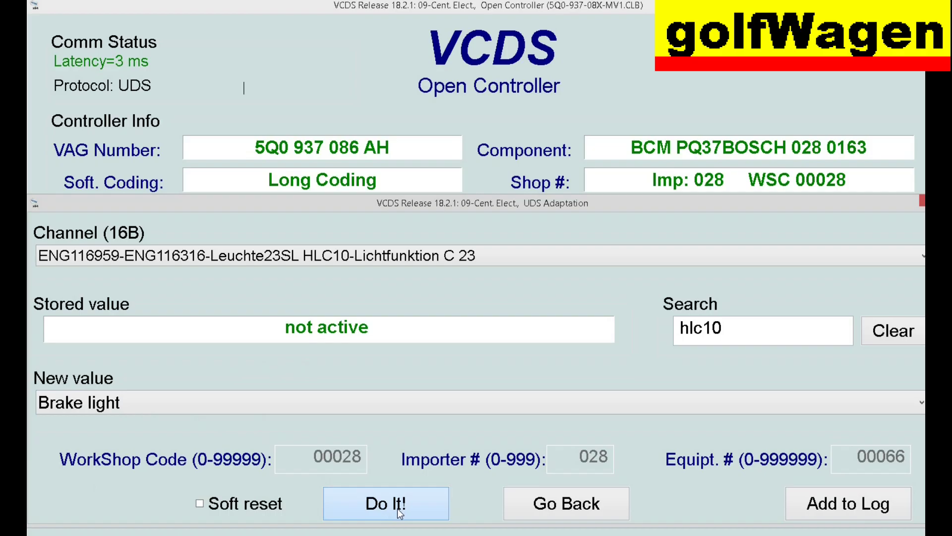
left_click(463, 406)
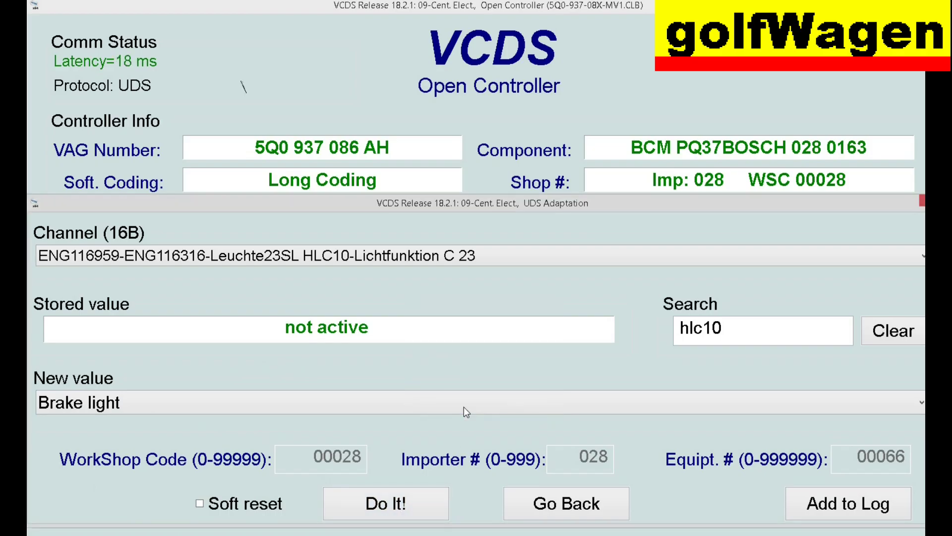
left_click(519, 391)
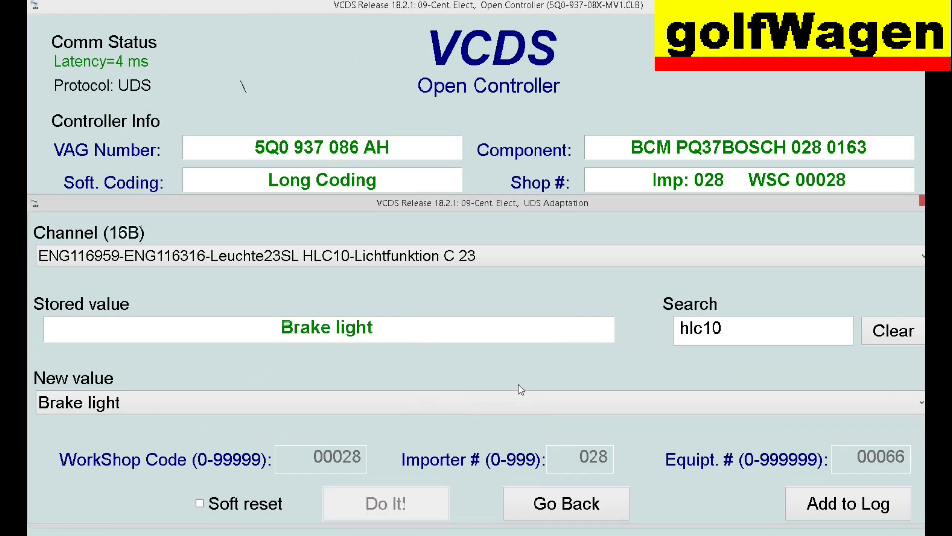
left_click(501, 256)
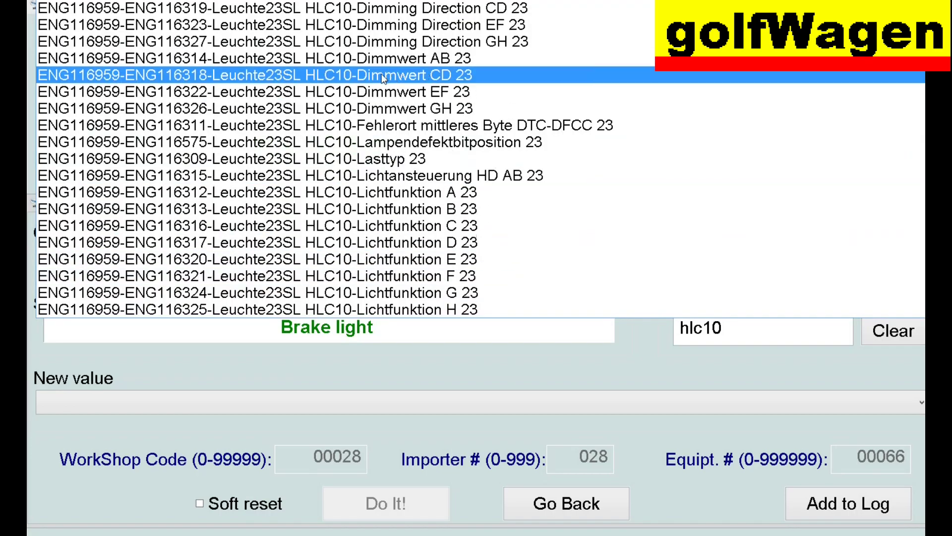
Step: Store 100 in place of 0 on the HLC10 Dimmwert CD 23 channel
left_click(418, 79)
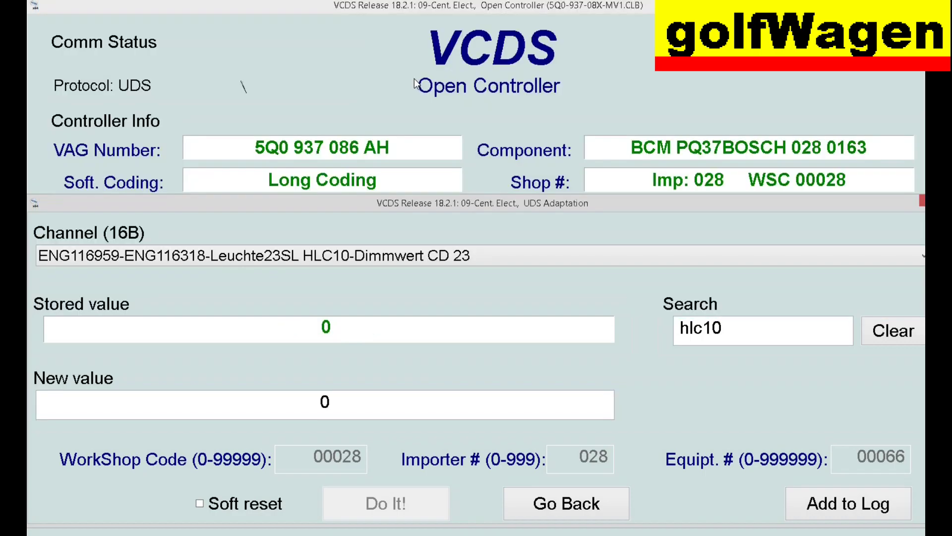
double_click(310, 407)
type("100")
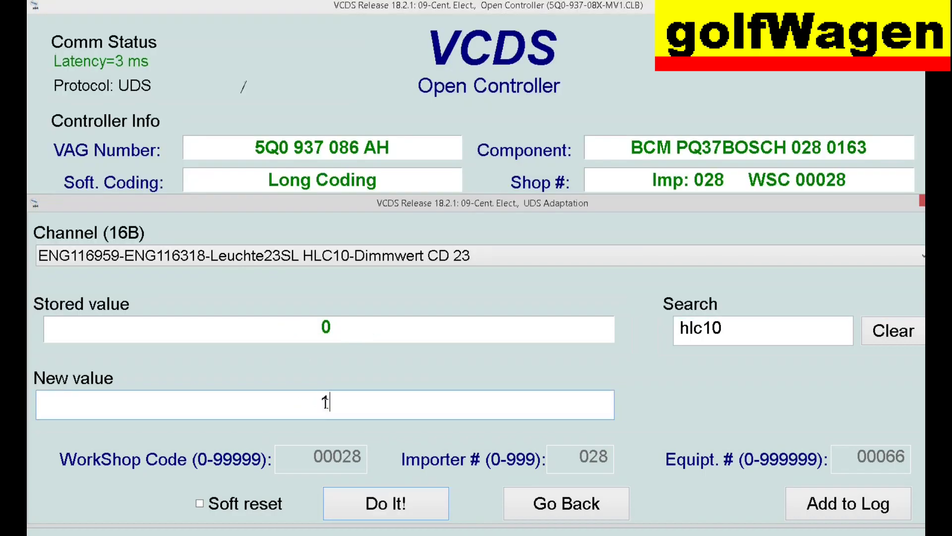
left_click(411, 498)
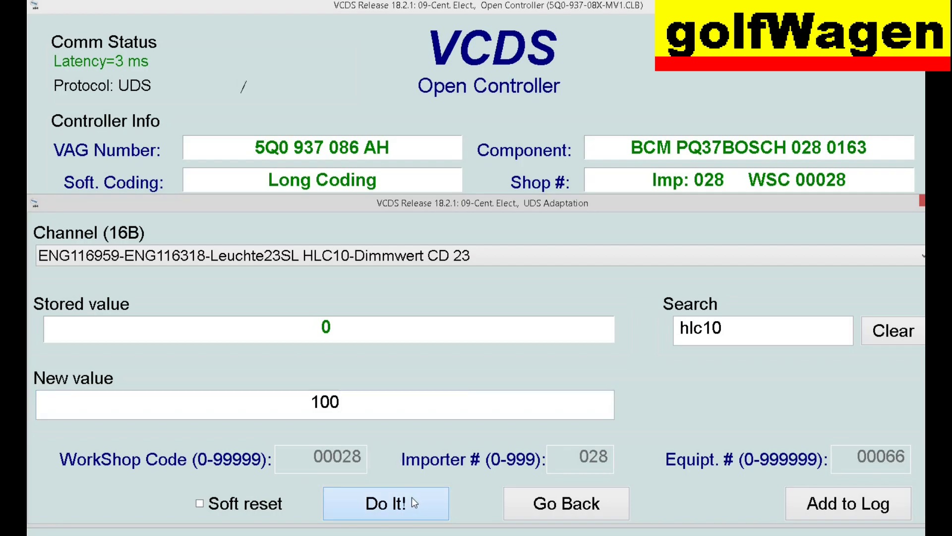
left_click(457, 409)
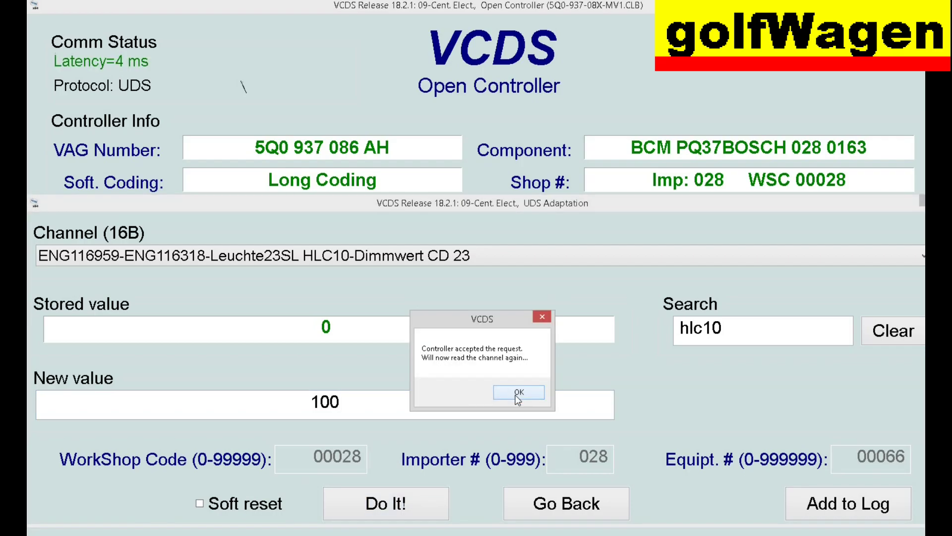
left_click(518, 393)
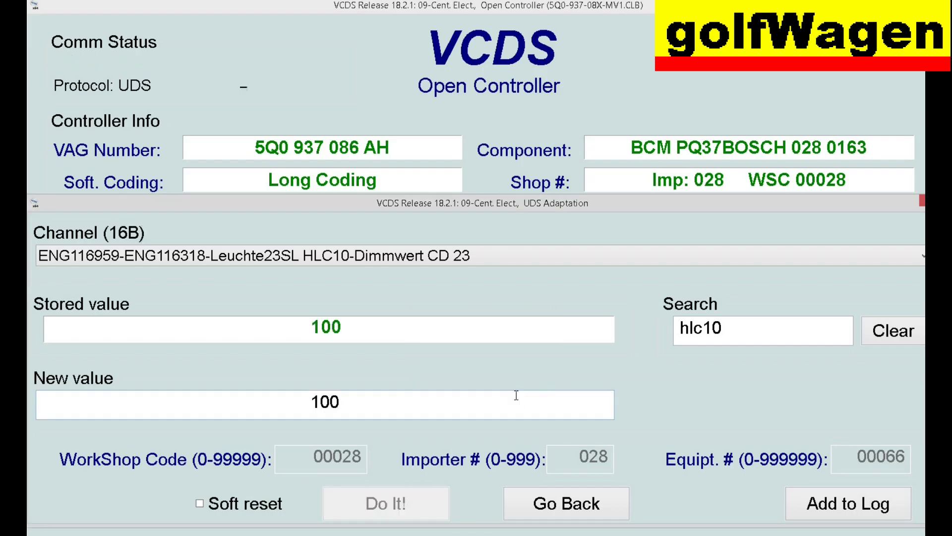
left_click_drag(724, 331, 674, 341)
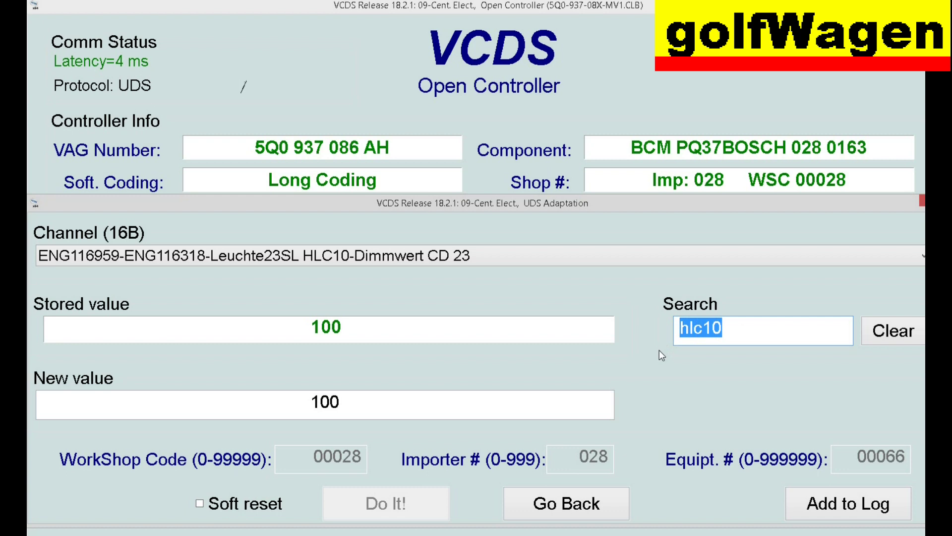
Step: Search 'hra65' and save Brake light on the Lichtfunktion C 24 channel
type("hr")
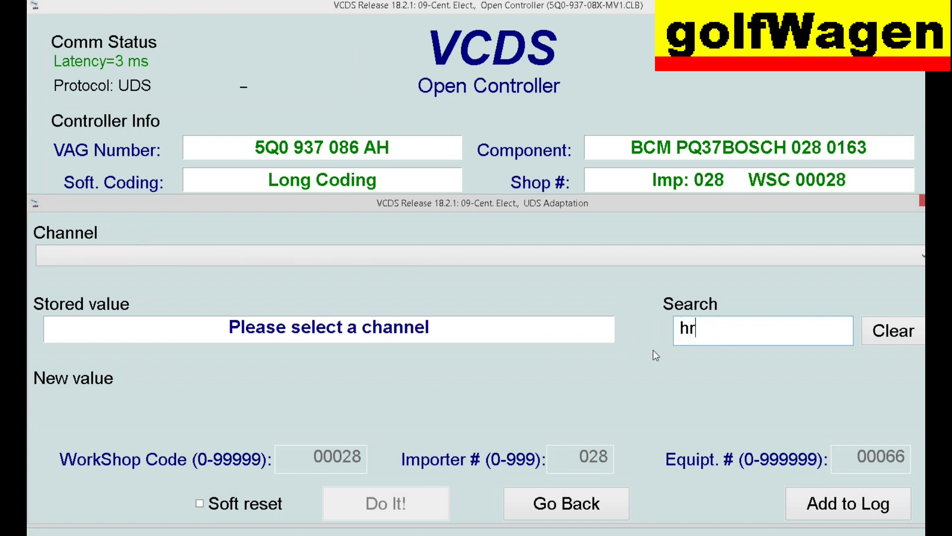
type("a65")
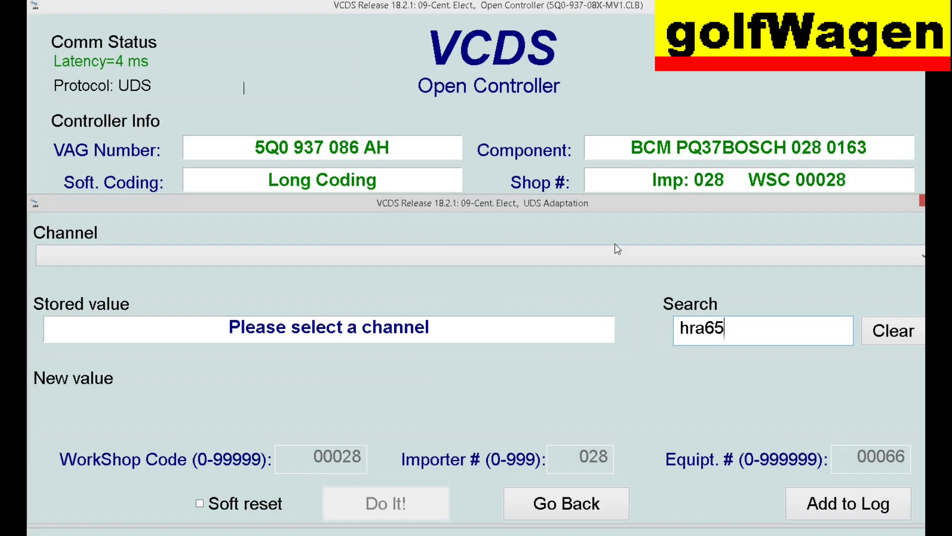
left_click(595, 265)
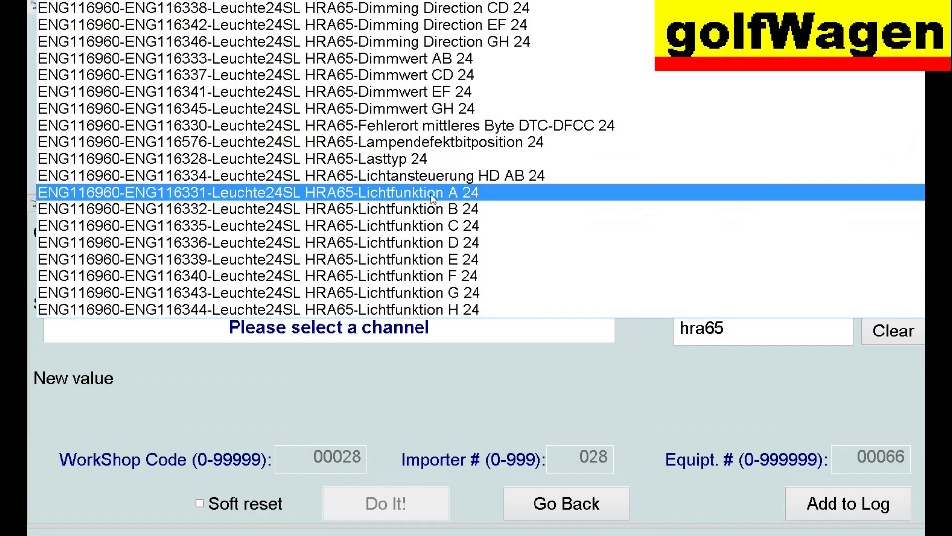
left_click(430, 227)
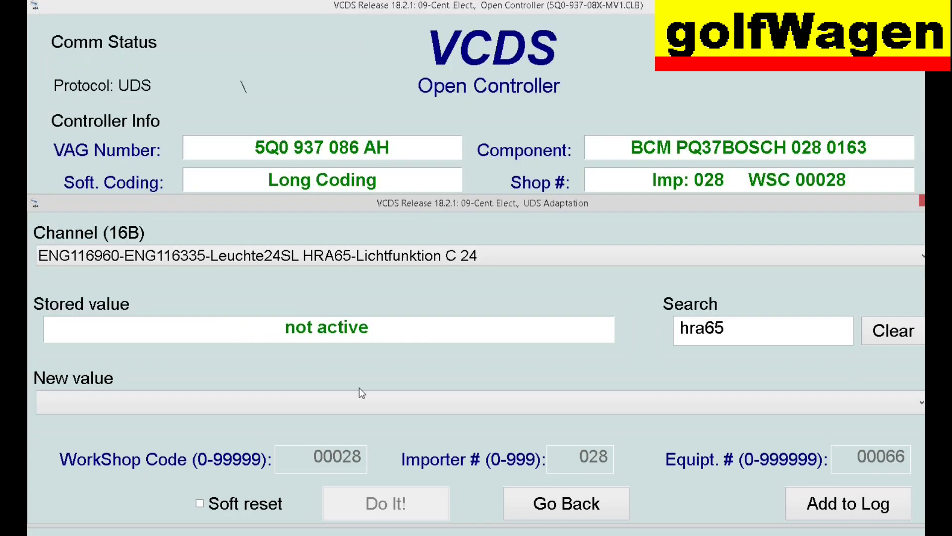
left_click(359, 411)
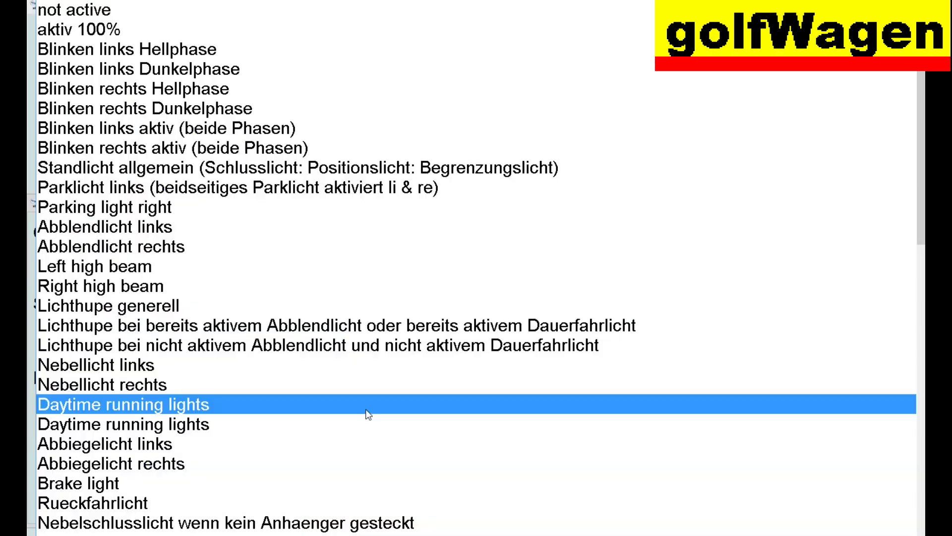
left_click(234, 483)
left_click(386, 503)
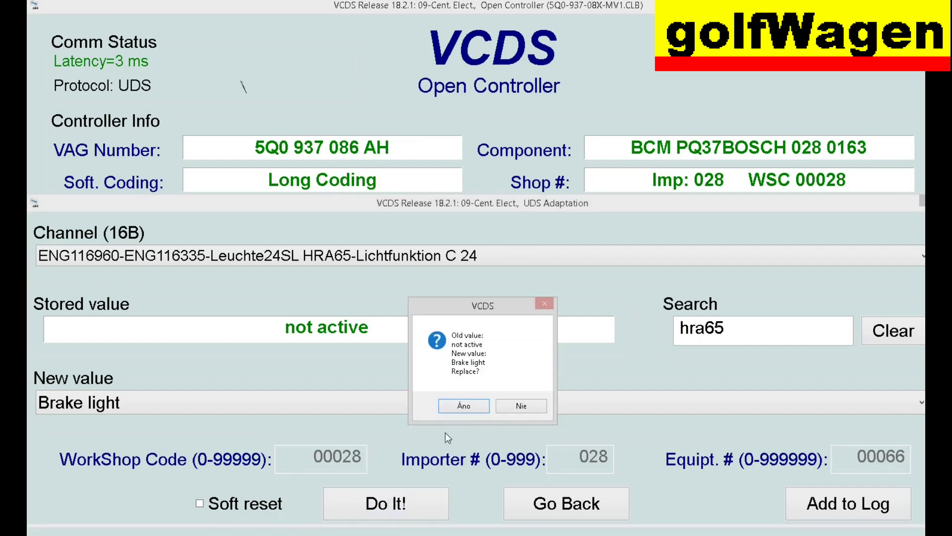
left_click(464, 407)
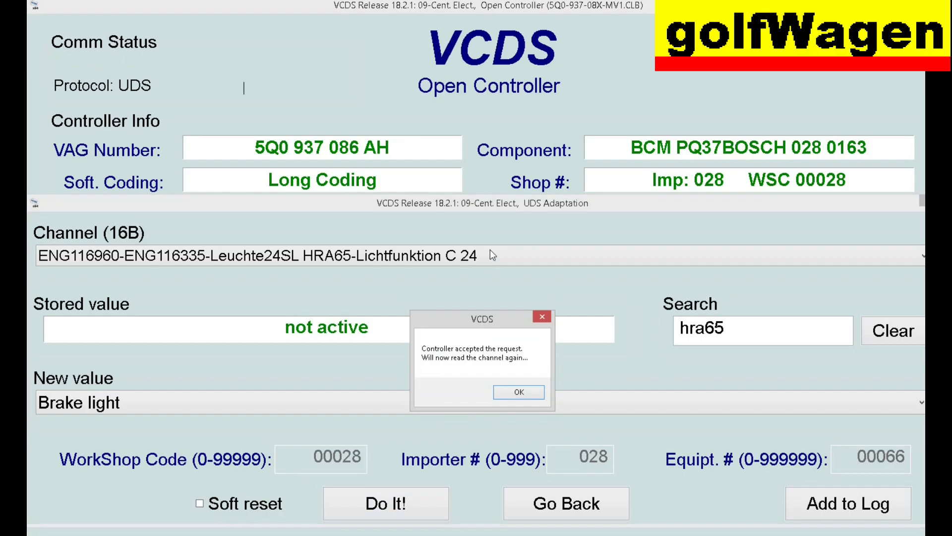
left_click(521, 391)
left_click(498, 257)
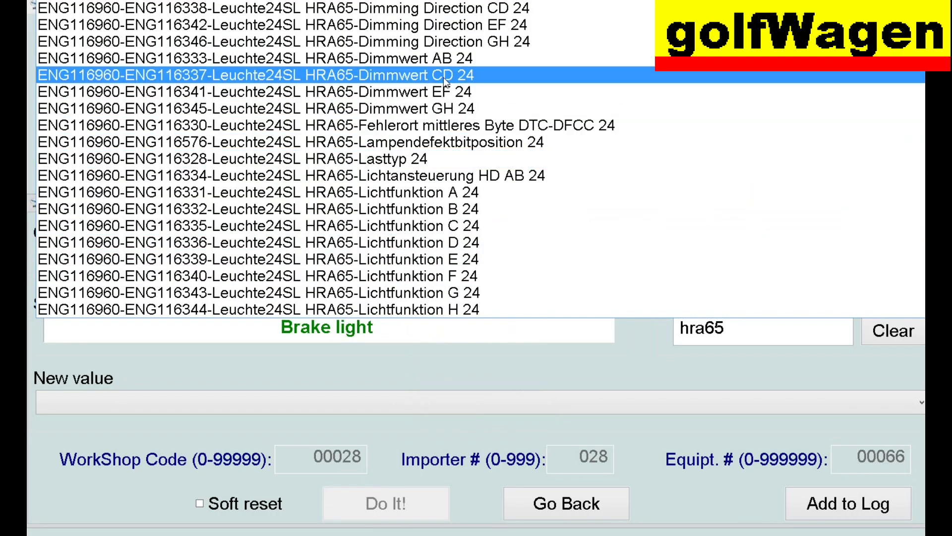
Step: Select Dimmwert CD 24 and save 100 as its new value, replacing 0
left_click(421, 67)
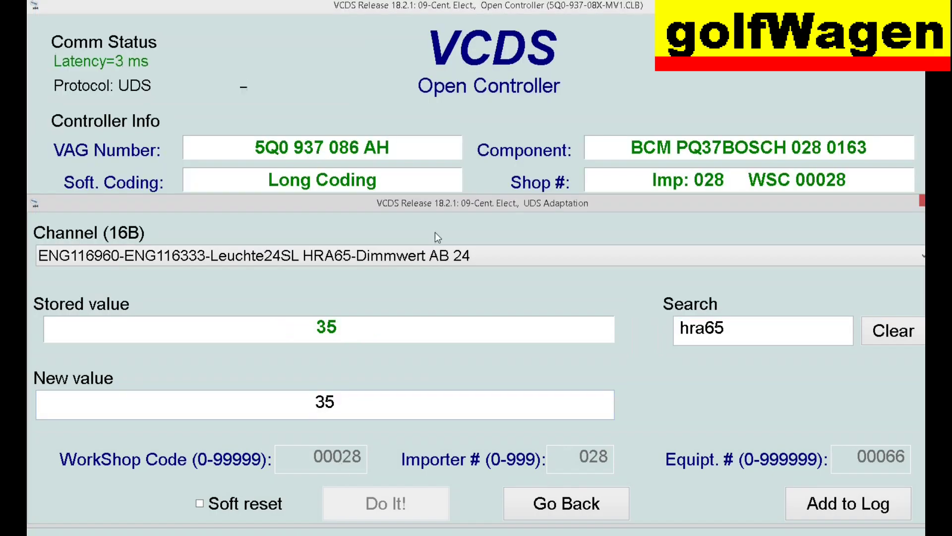
left_click(430, 258)
left_click(449, 69)
double_click(314, 403)
type("100")
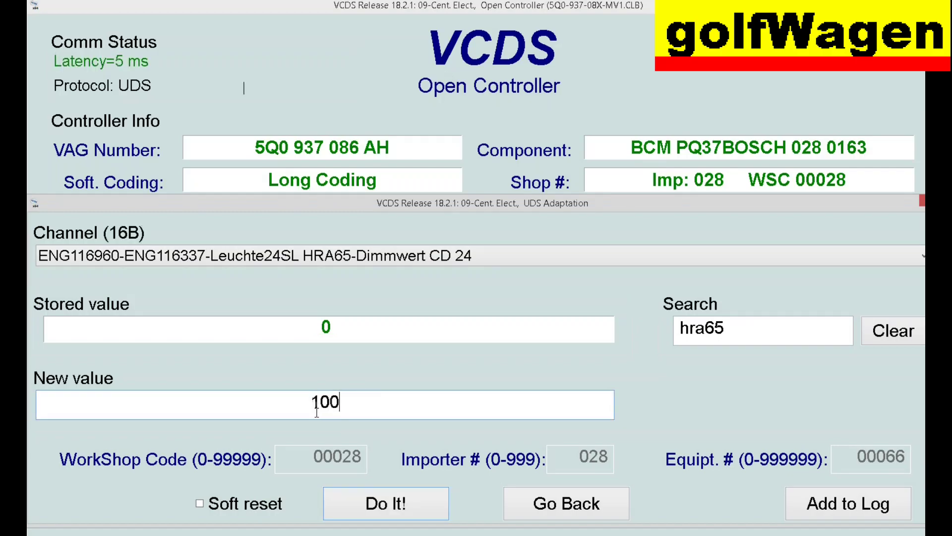
left_click(394, 513)
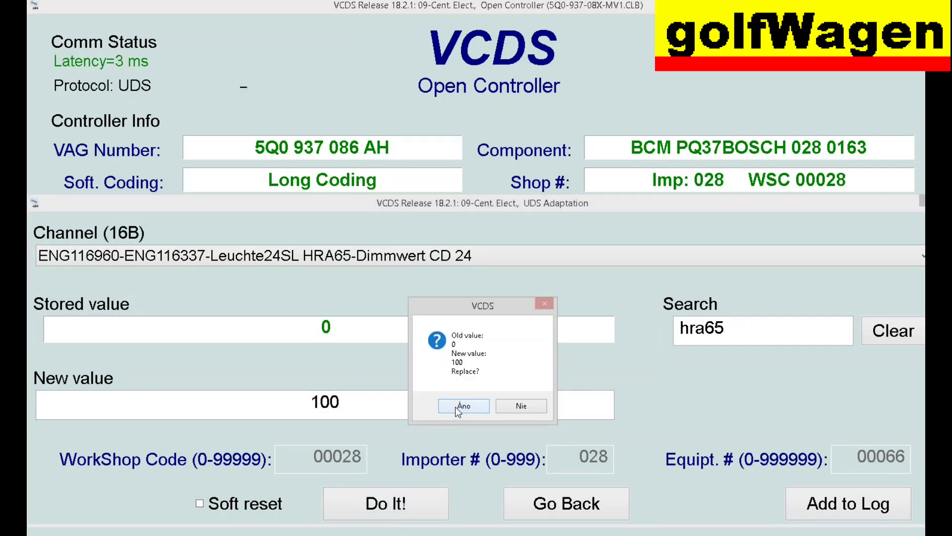
left_click(455, 406)
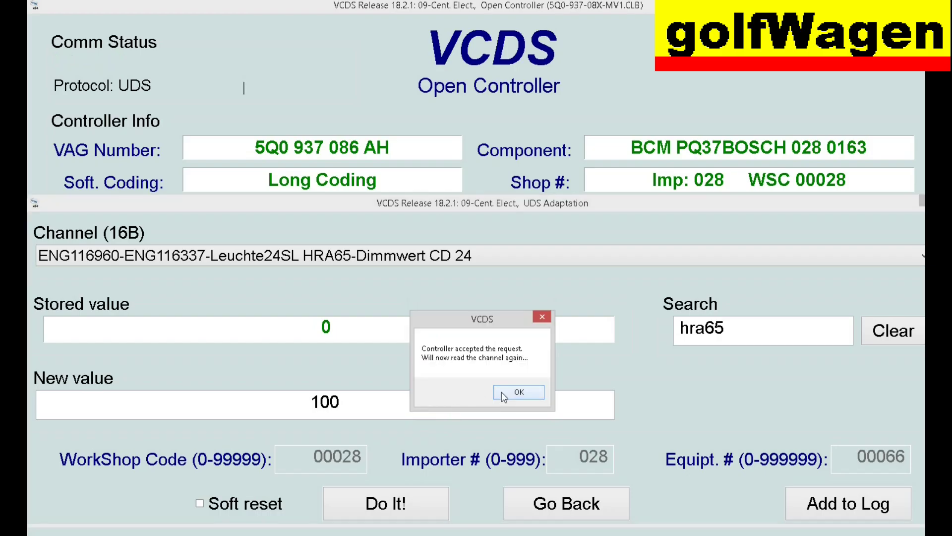
left_click(507, 390)
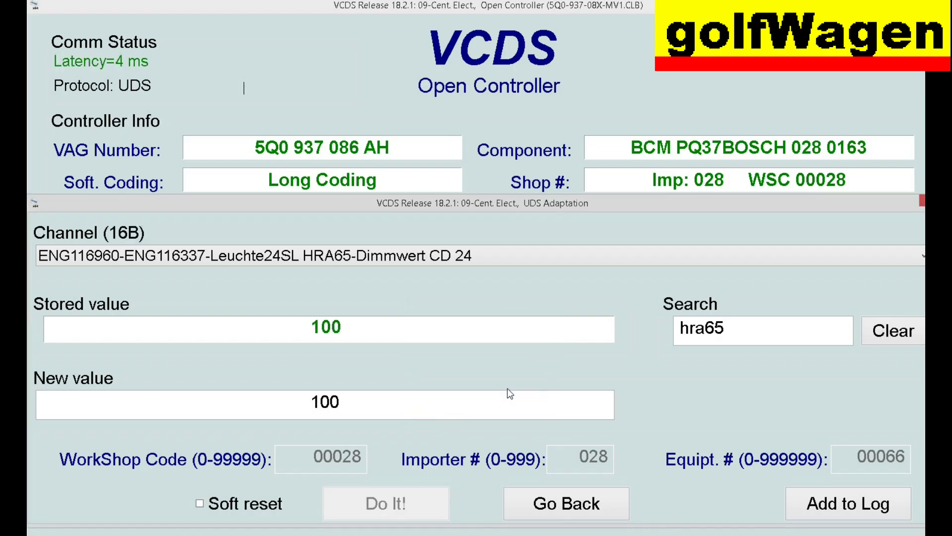
Step: Exit adaptation and close the 09-Cent. Elect. controller
left_click(561, 502)
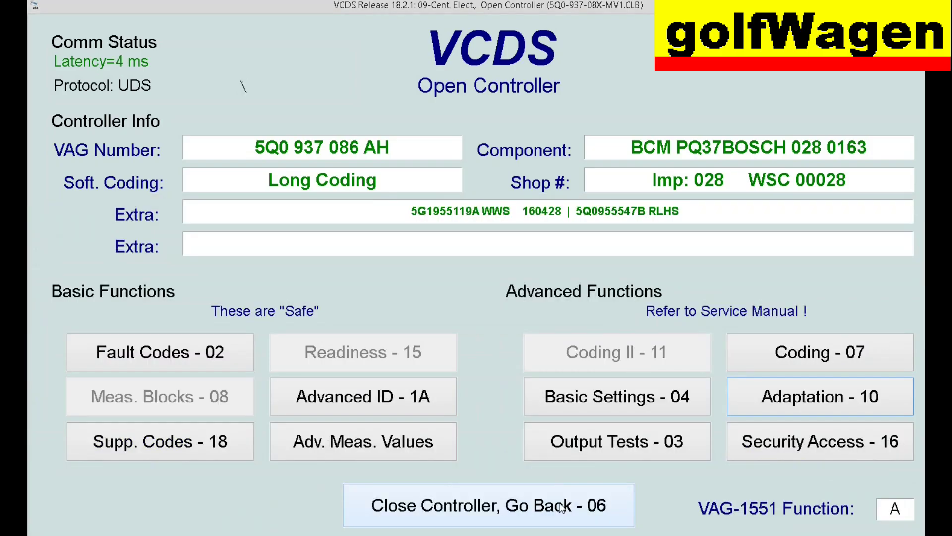
left_click(561, 507)
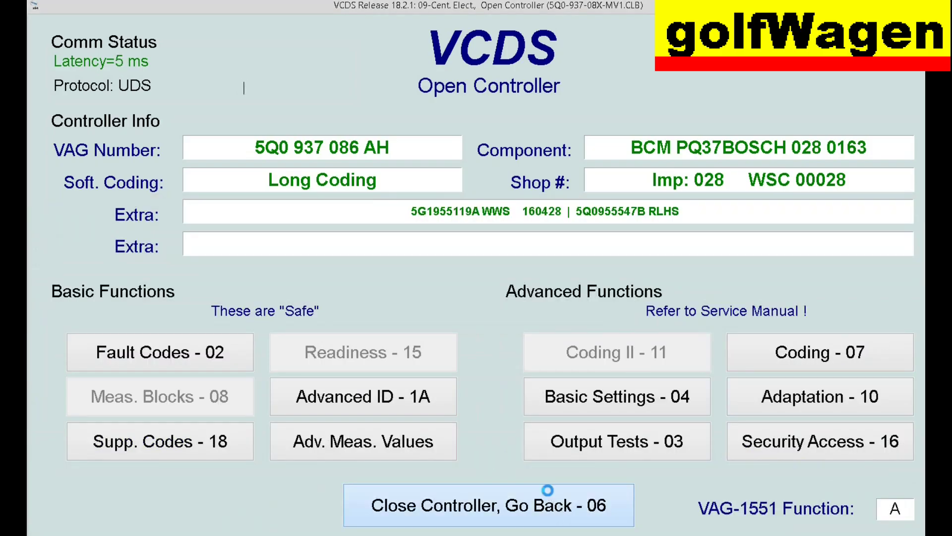